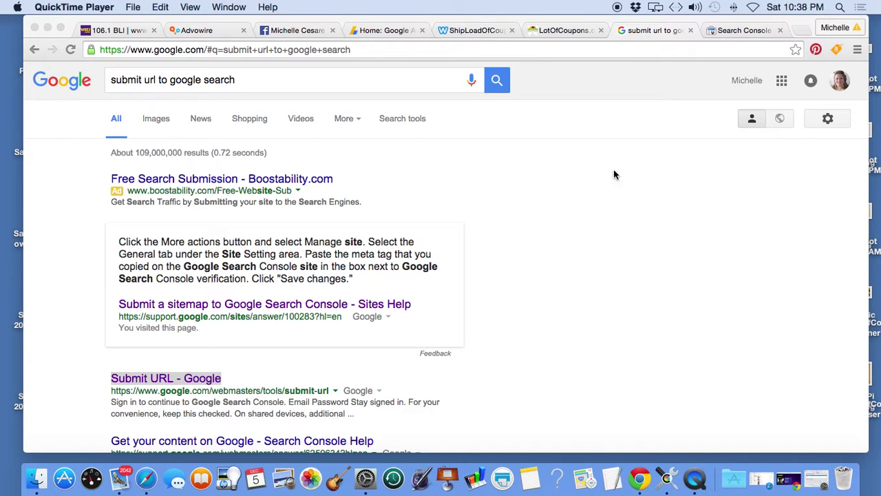
- Scroll the 'submit url to google search' results down to the 'Submit URL - Google' link
scroll(413, 147, down, 1)
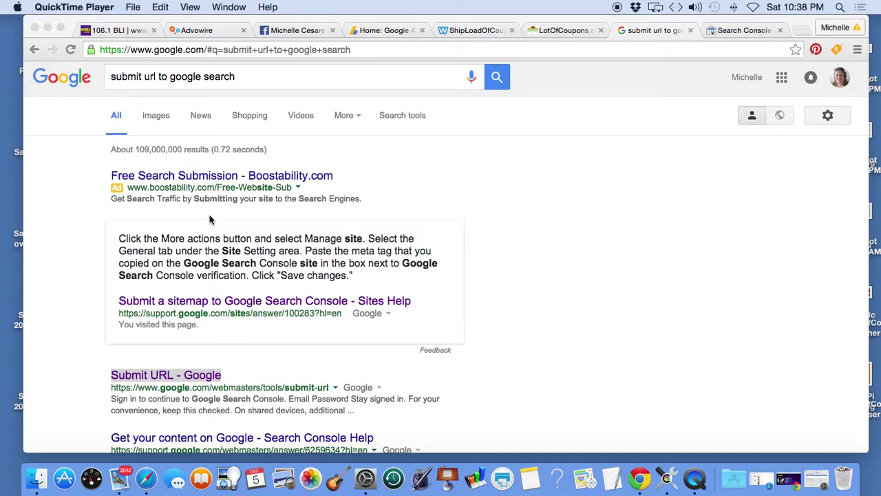
- Bring Chrome forward and switch to the Search Console Submit URL page
click(262, 369)
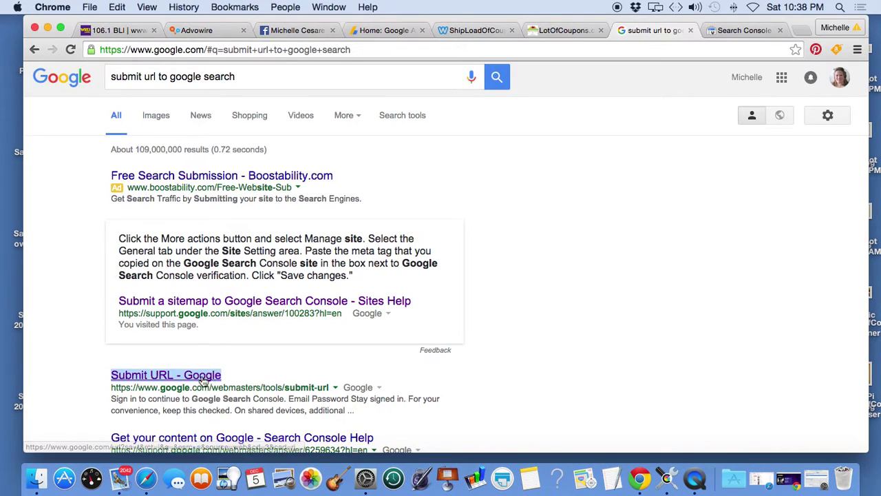
click(742, 30)
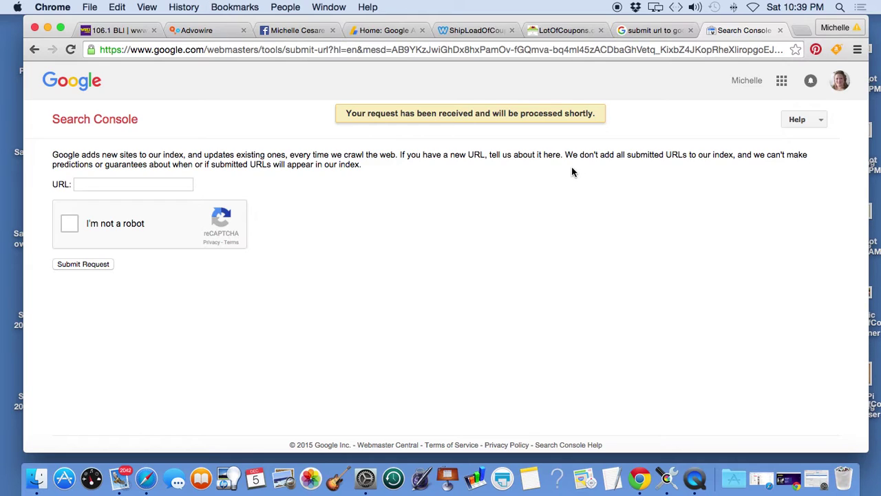
- Copy the Grocery Store eCoupons link from LotOfCoupons.com into the Submit URL field
click(567, 31)
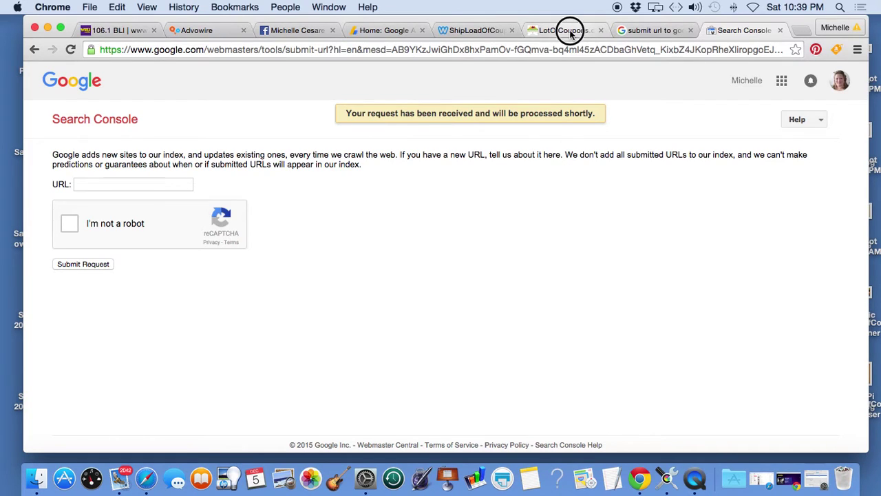
mouse_move(710, 116)
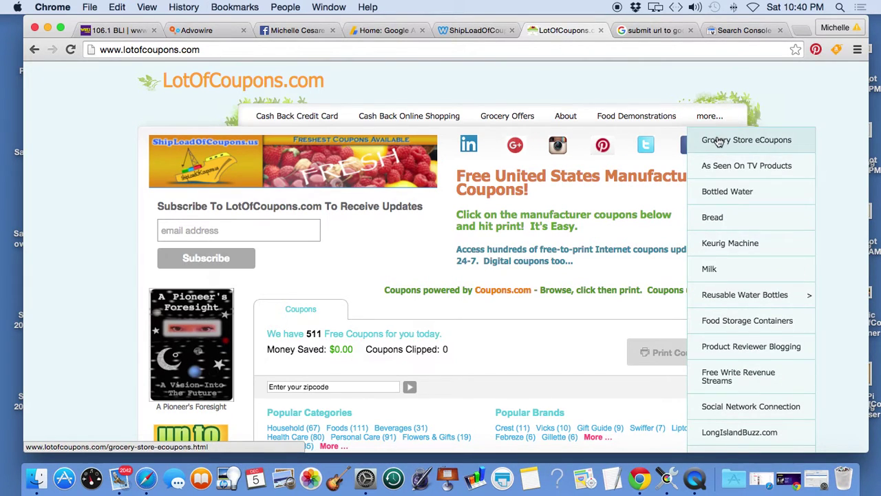
right_click(718, 141)
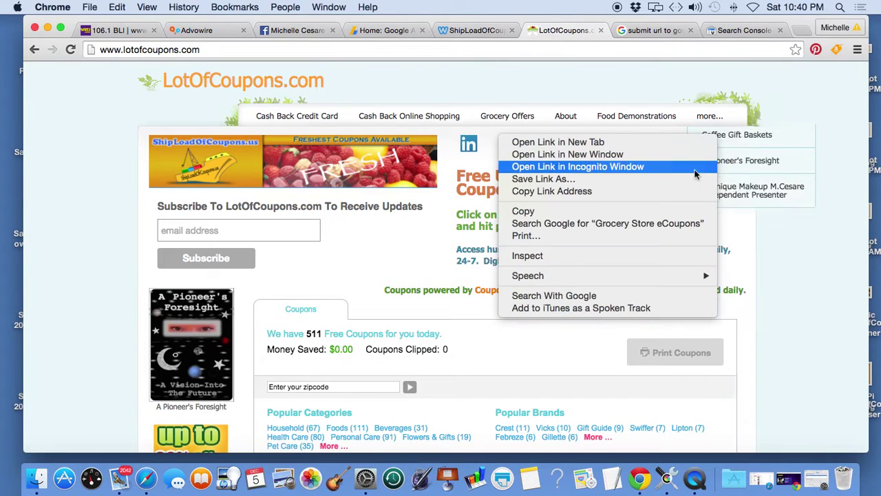
click(678, 192)
click(737, 32)
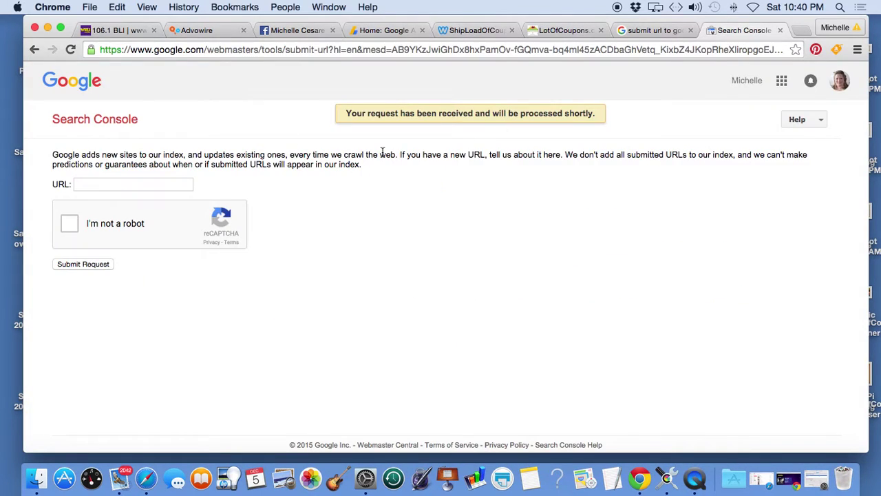
click(139, 185)
key(super+v)
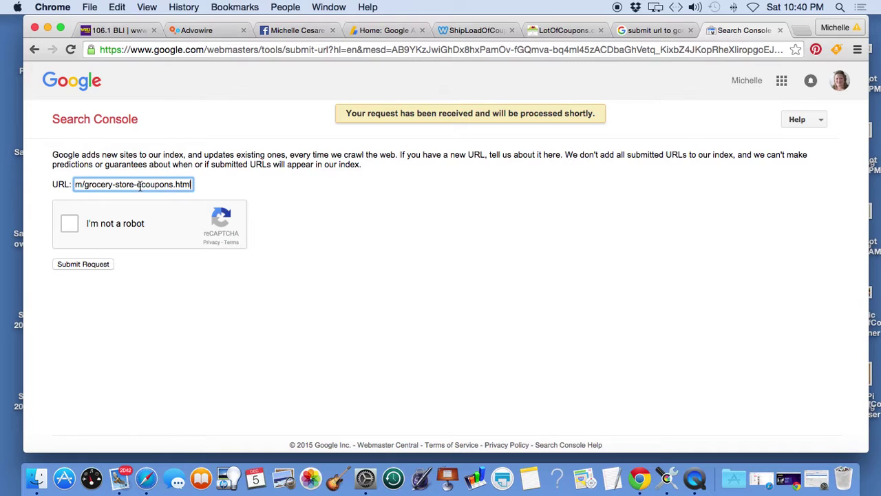
- Pass the mountains reCAPTCHA image check and submit the grocery-store-ecoupons.html request
click(69, 227)
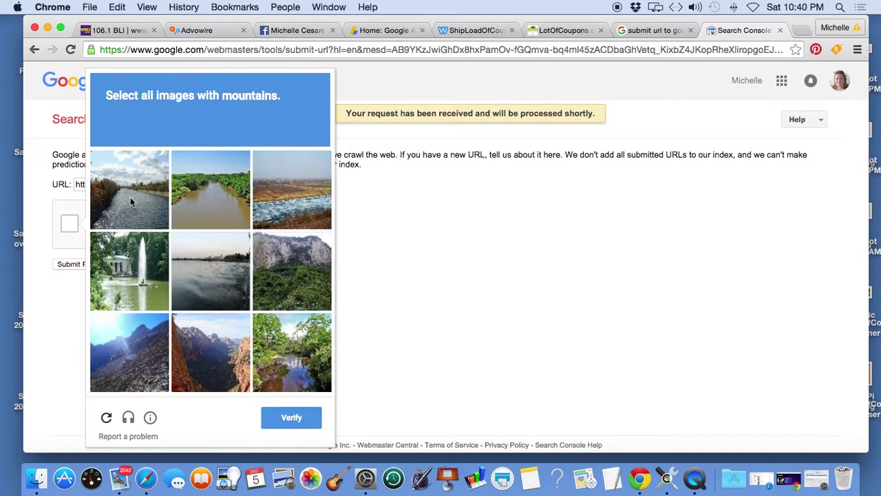
click(308, 268)
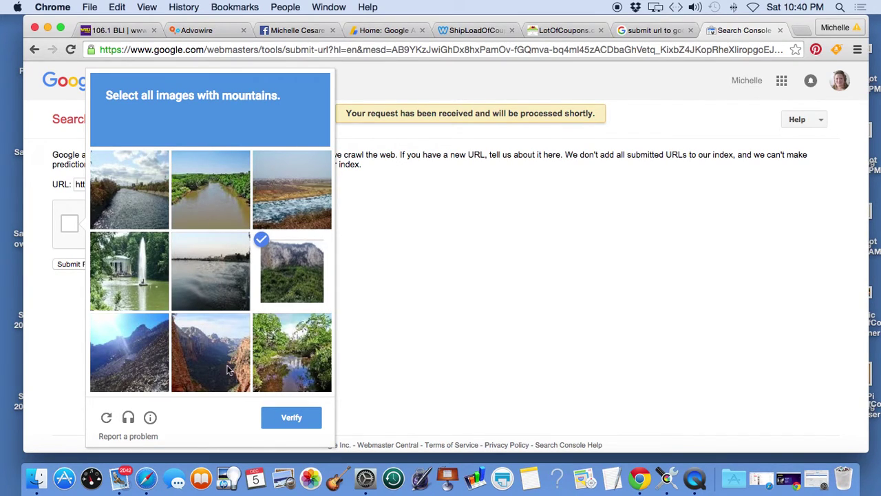
click(199, 367)
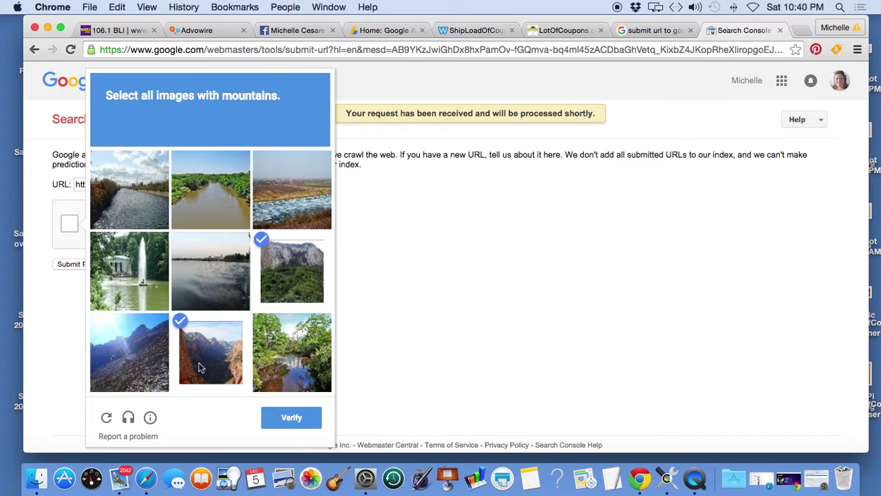
click(128, 353)
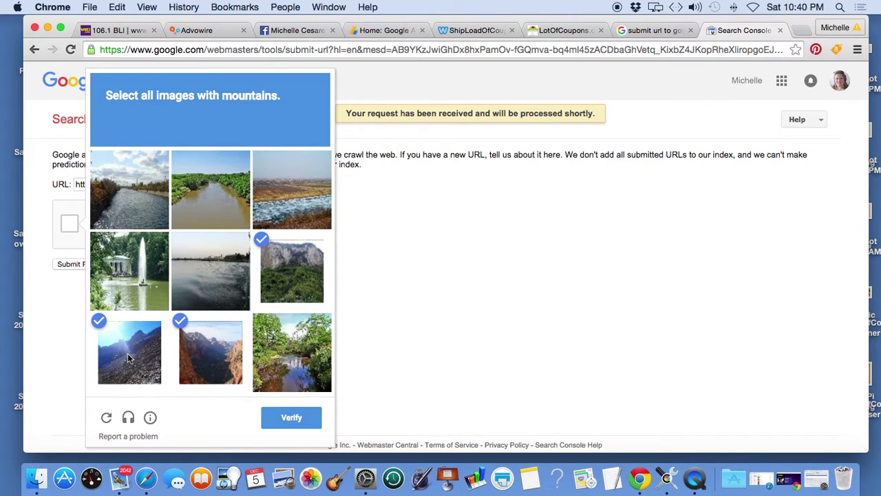
click(292, 418)
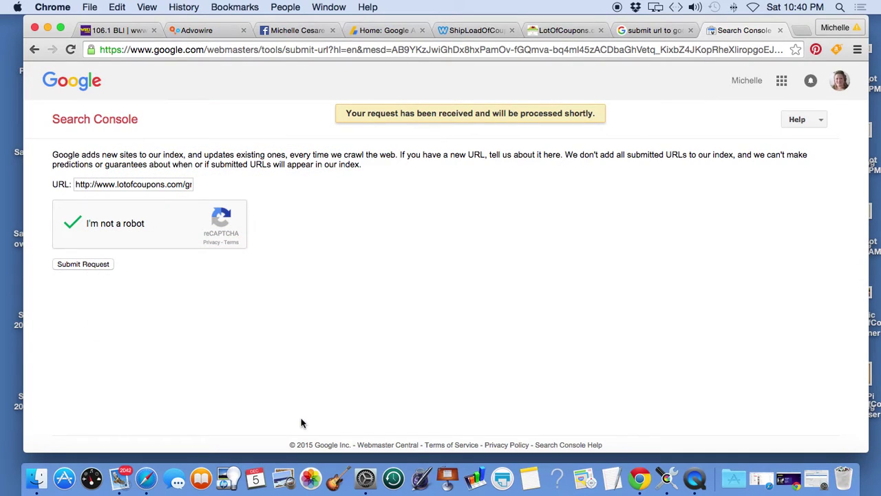
click(79, 264)
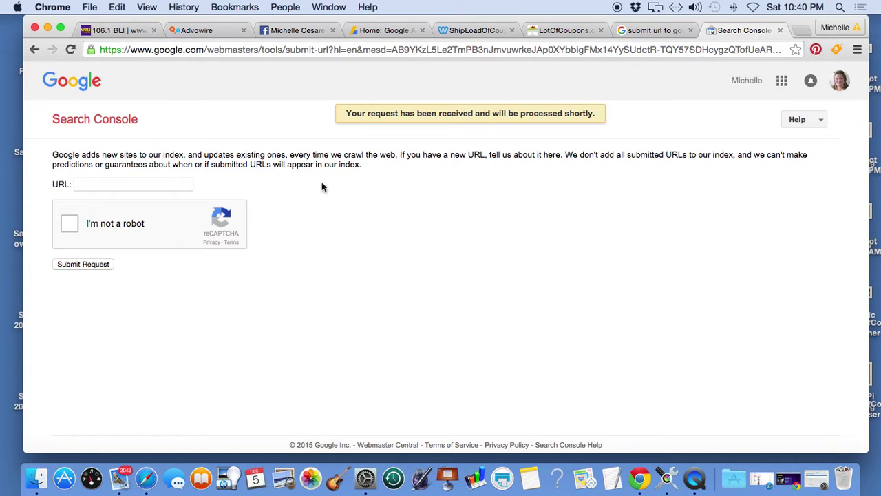
- Copy the As Seen On TV Products link from LotOfCoupons.com into the Submit URL field
click(563, 30)
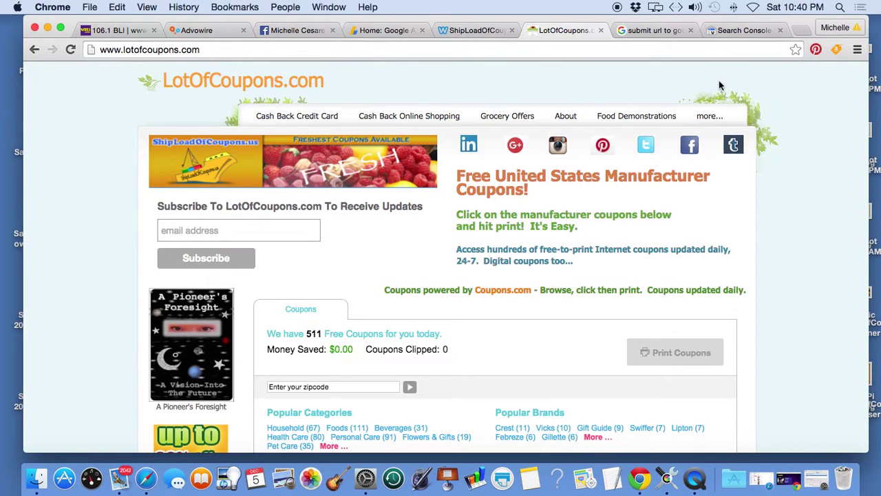
mouse_move(718, 114)
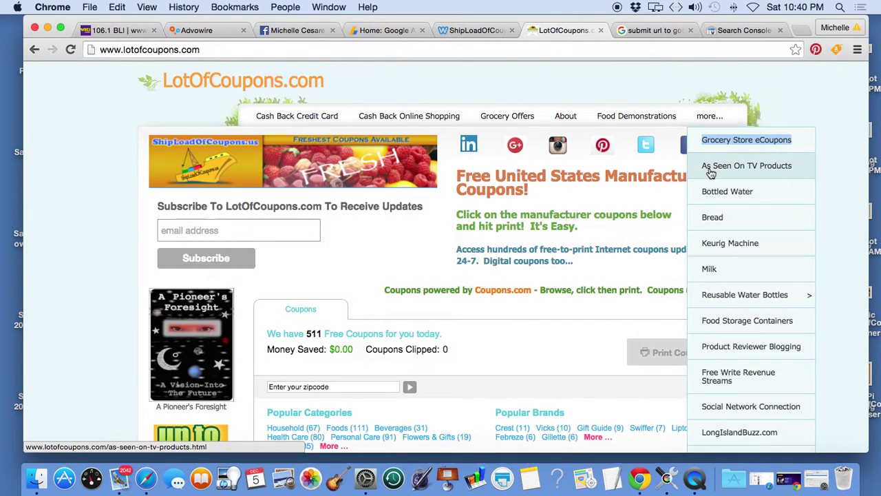
right_click(711, 169)
click(692, 223)
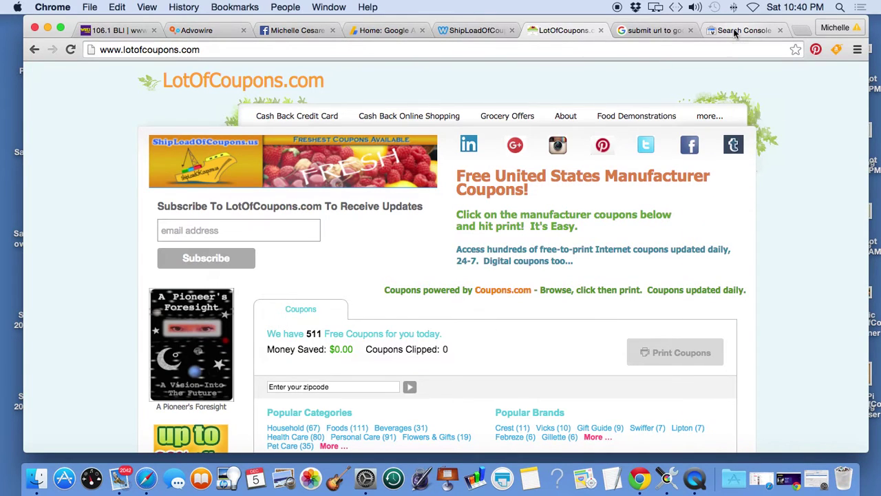
click(735, 31)
click(162, 184)
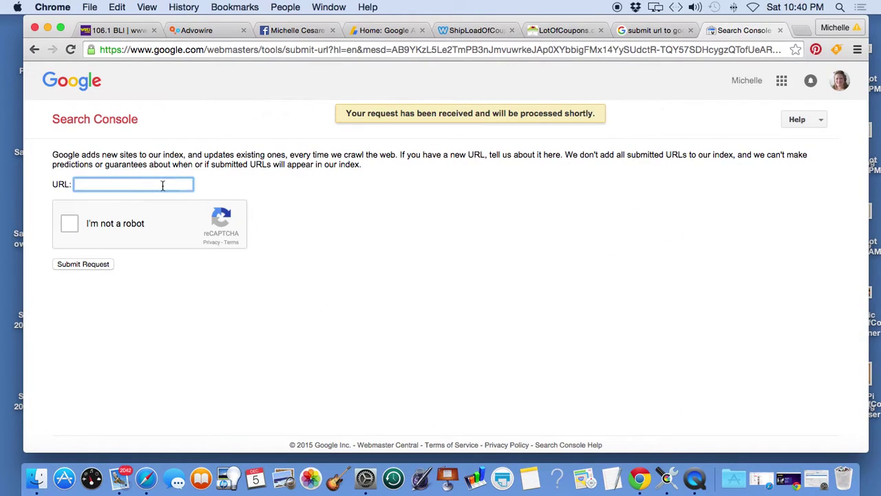
key(super+v)
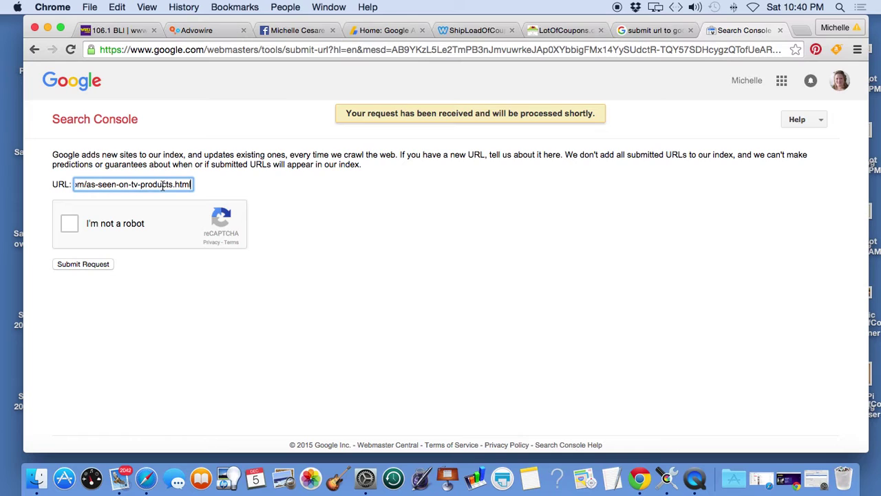
- Start the reCAPTCHA and pass the palm trees image challenge
click(70, 224)
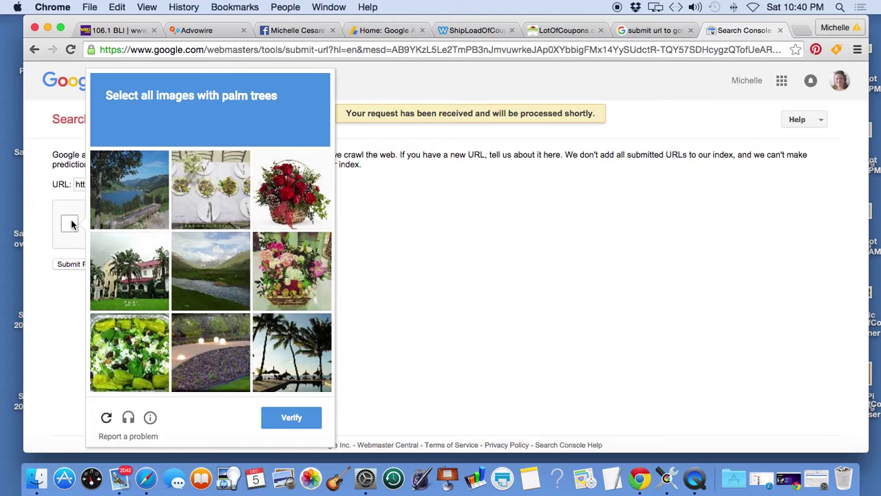
click(143, 282)
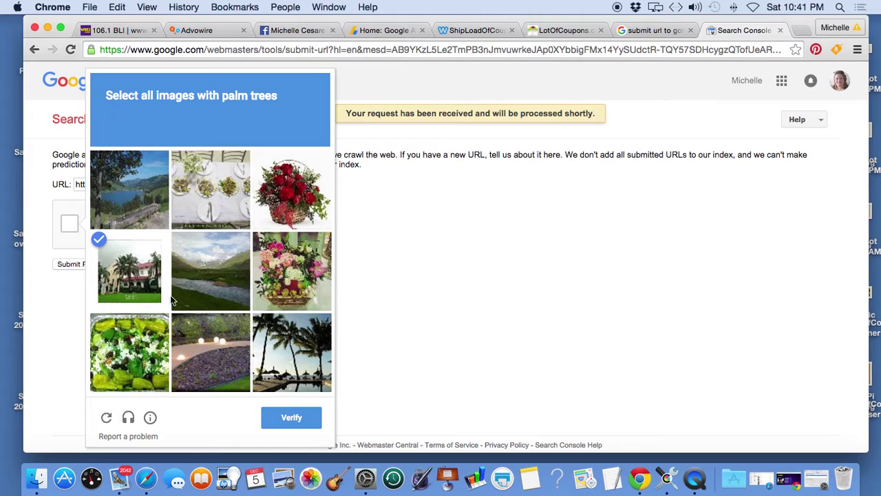
click(307, 353)
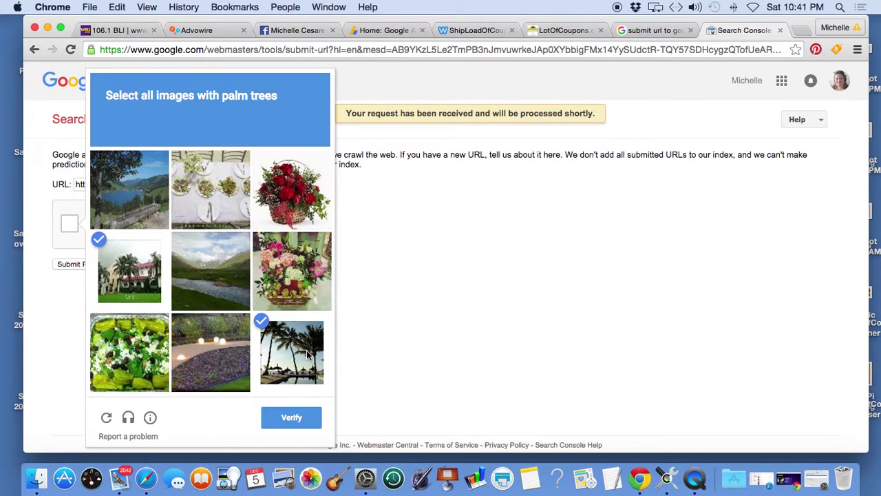
click(297, 418)
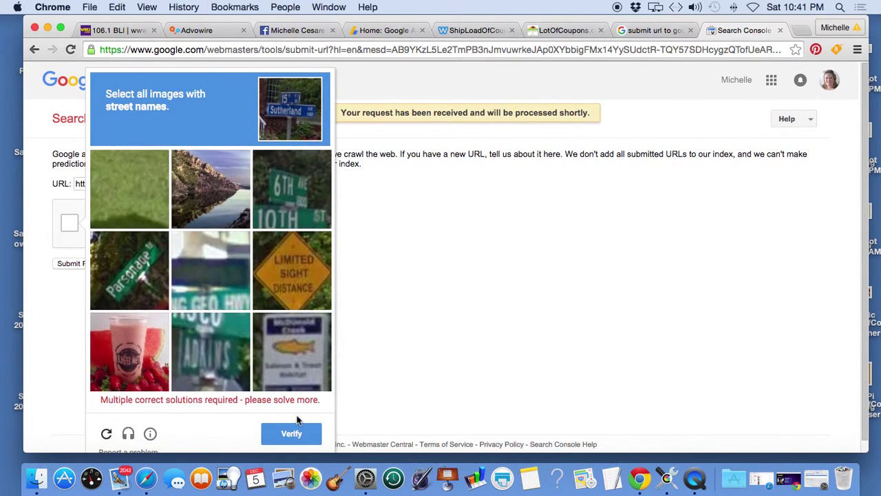
- Pass the street-name sign challenge and submit the as-seen-on-tv-products.html request
click(287, 186)
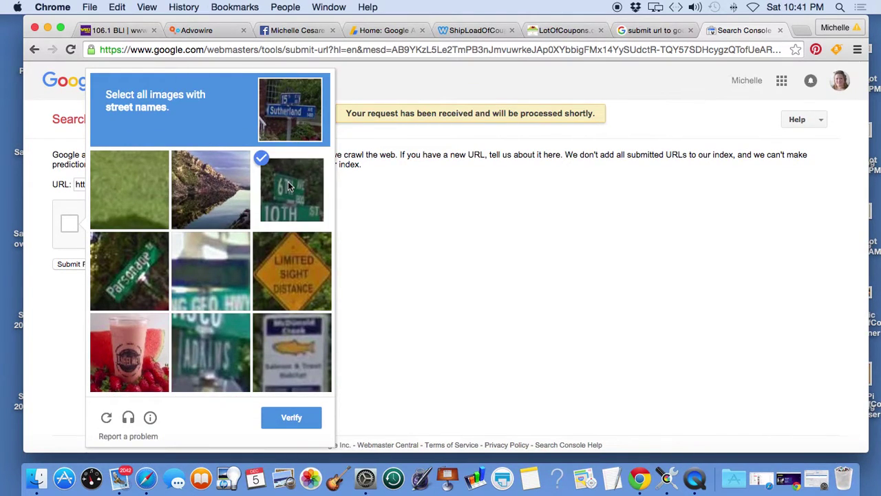
click(121, 270)
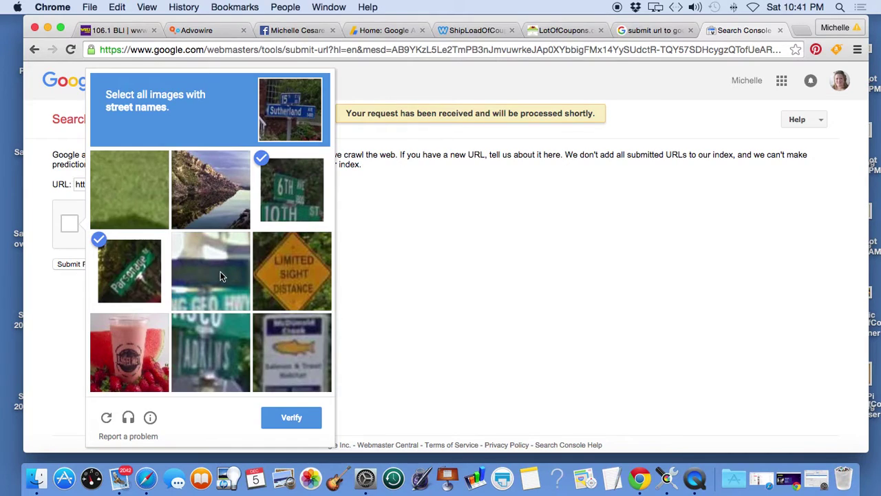
click(220, 271)
click(207, 337)
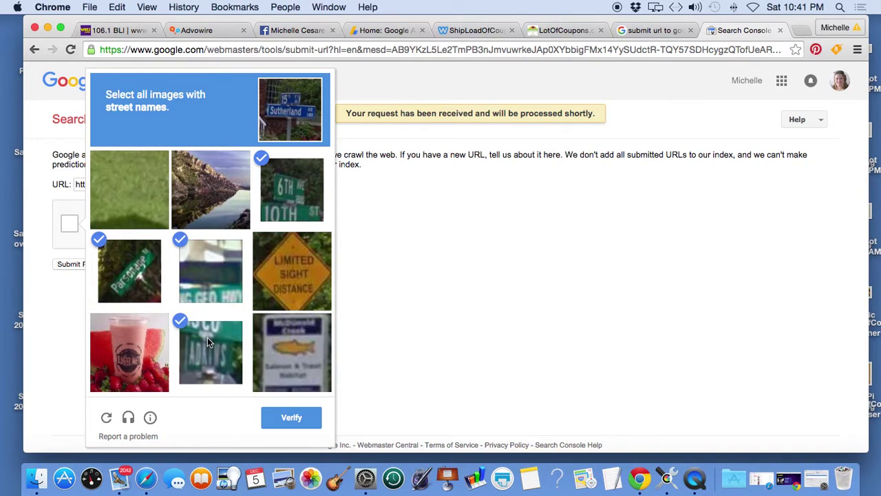
click(299, 419)
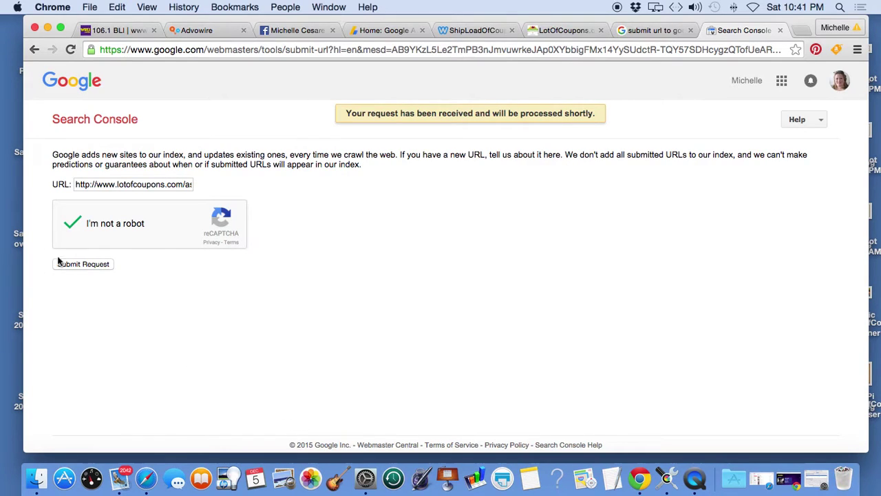
click(93, 267)
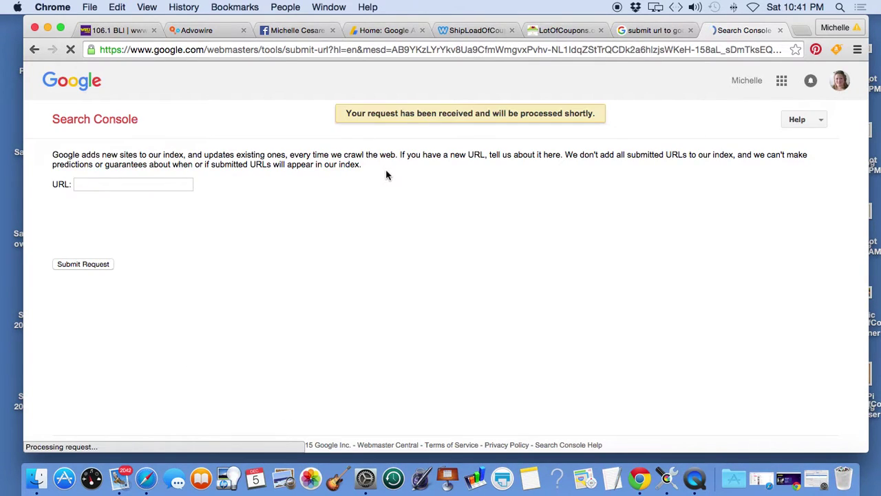